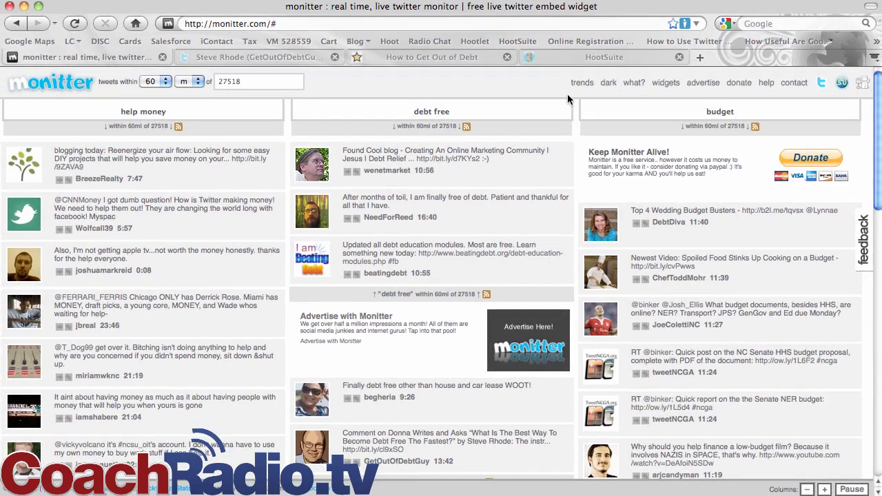
Toggle the dark theme on and back off, select location 27518, and scroll the columns
left_click(609, 83)
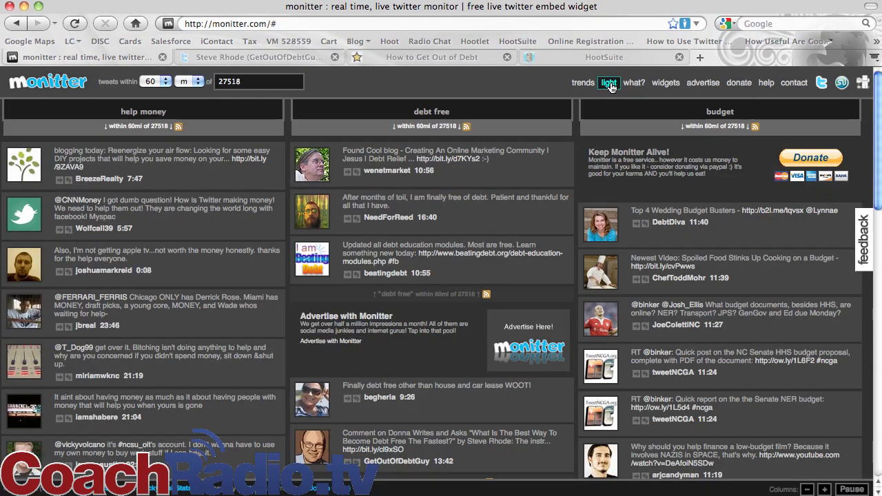
left_click(610, 84)
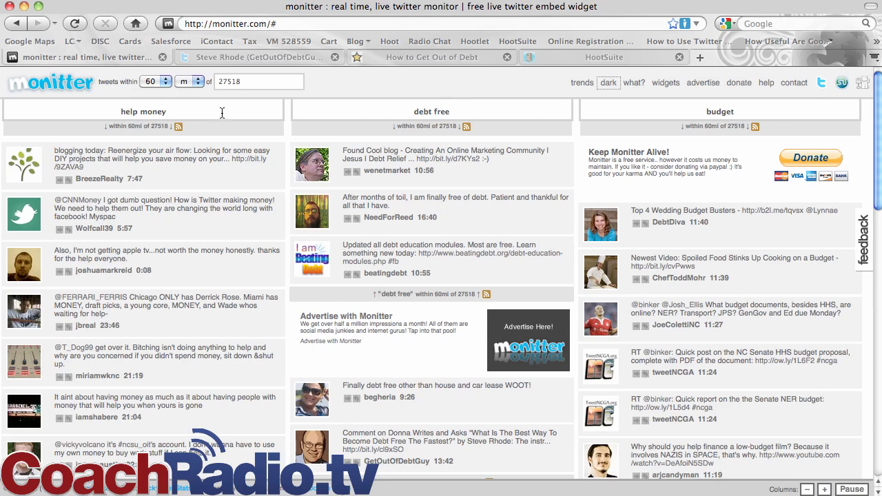
double_click(247, 83)
scroll(152, 196, "down", 15)
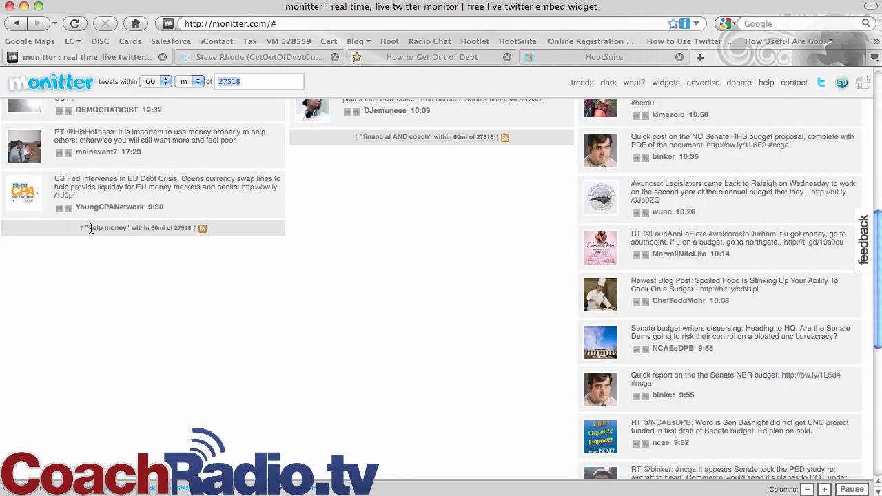
scroll(132, 227, "up", 3)
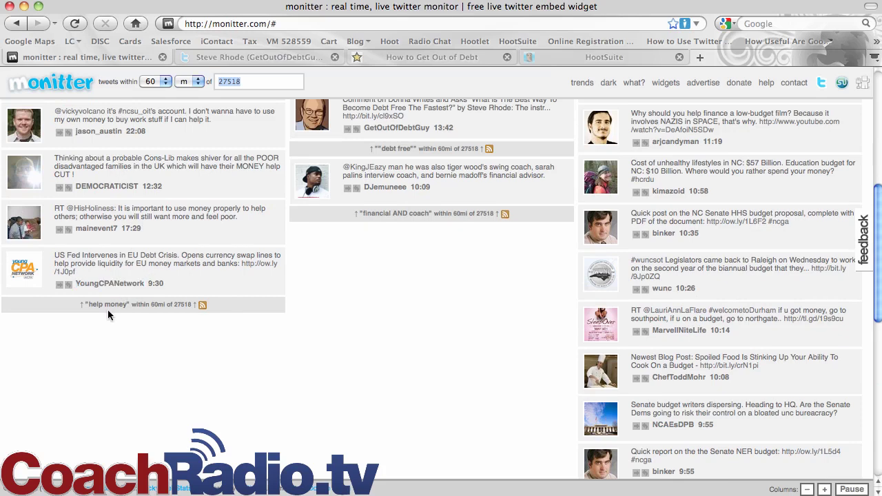
scroll(133, 304, "up", 10)
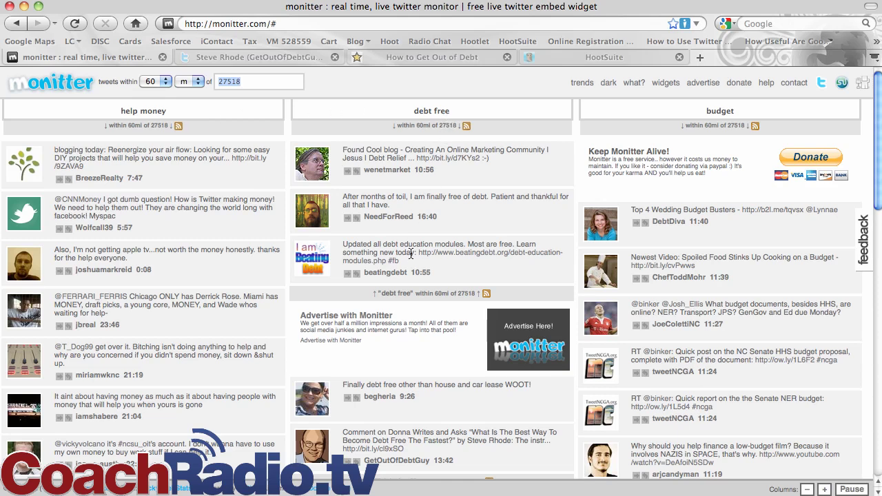
scroll(411, 252, "down", 3)
scroll(410, 252, "down", 2)
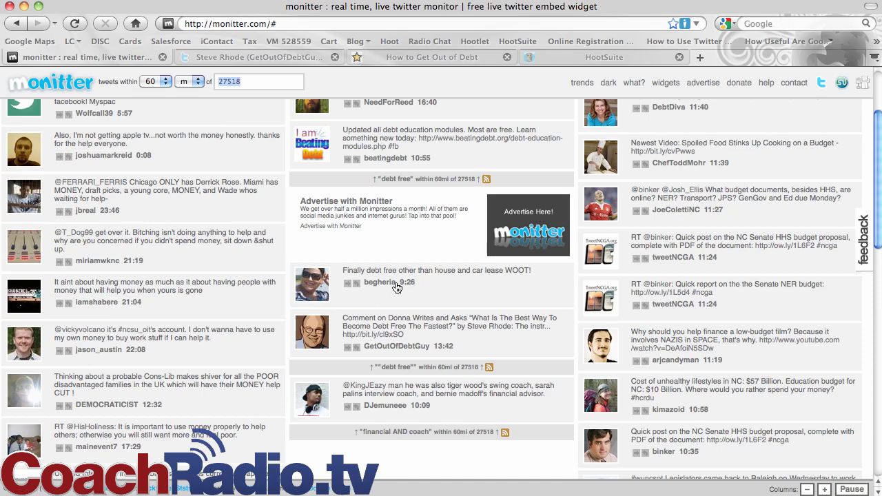
Start a retweet of the debt-free tweet and enter the Twitter username and password
left_click(349, 286)
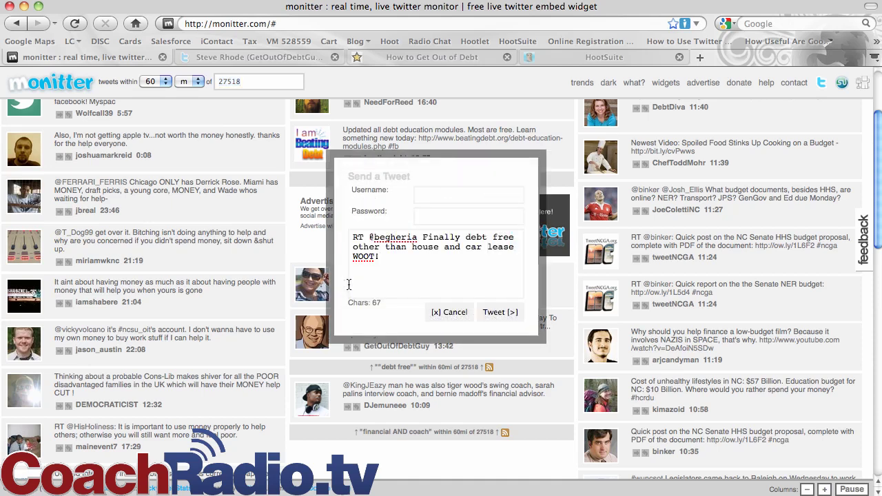
left_click(424, 199)
type("pastdue")
key("Tab")
type("********")
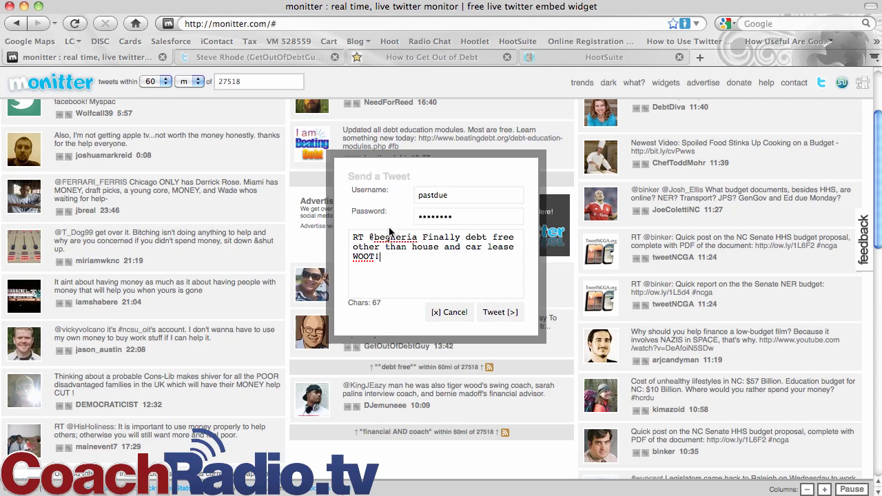
Add 'Way to go! It's a great feeling to be debt-free!' before the RT text and send it
left_click(353, 237)
type("Way to go")
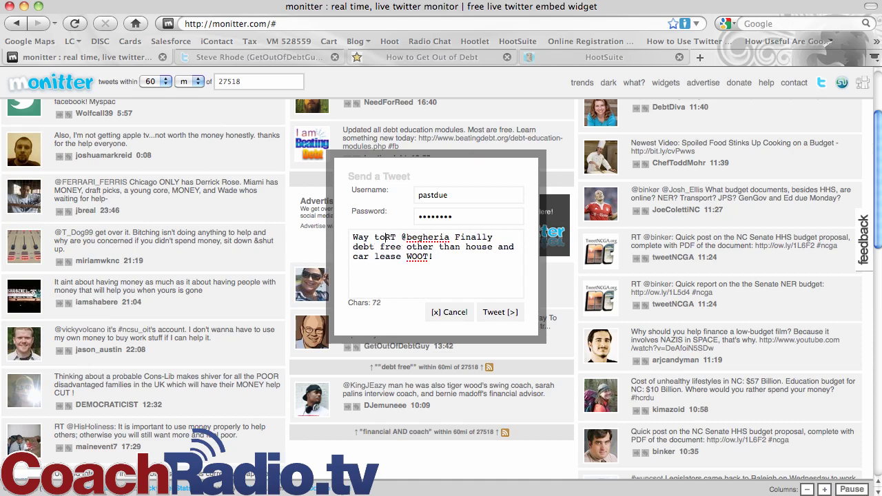
key("BackSpace")
type("!")
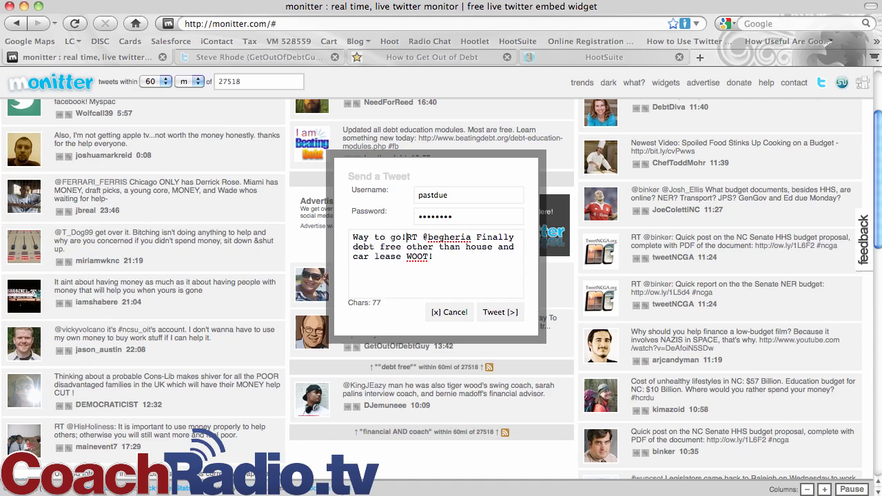
key("BackSpace")
key("BackSpace")
type("It's a great f")
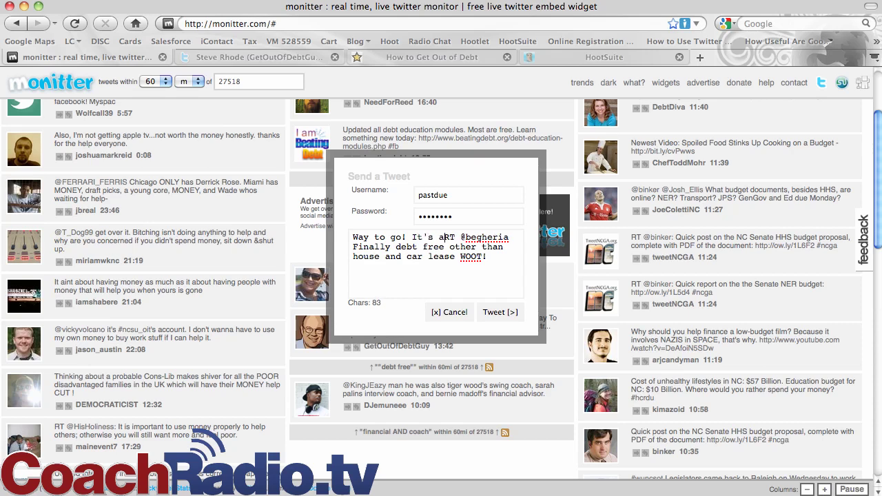
type("eeling")
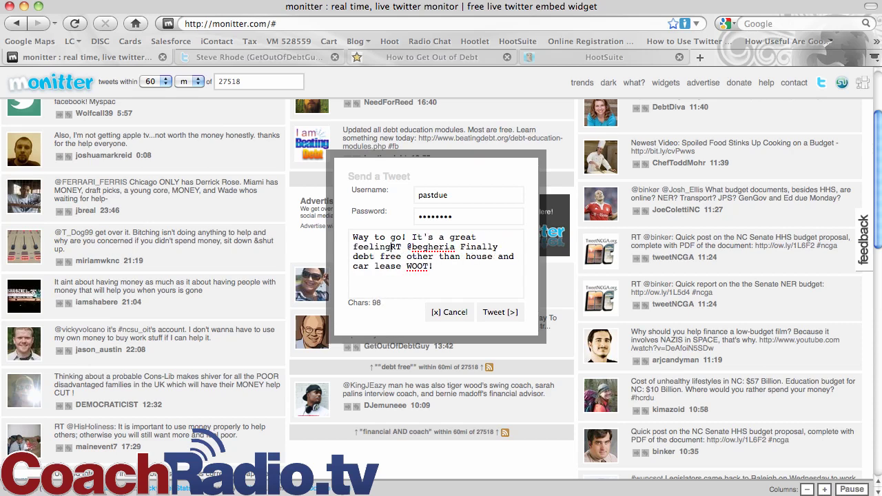
type(" to be deb")
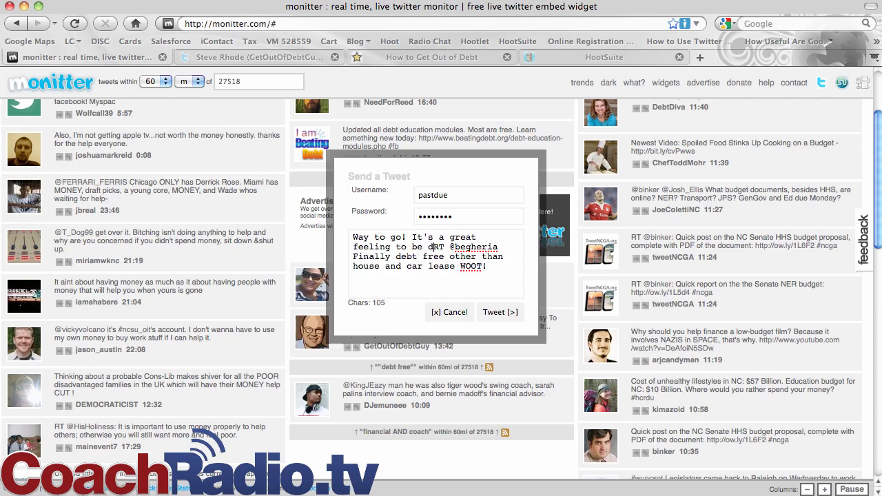
type("t-free!")
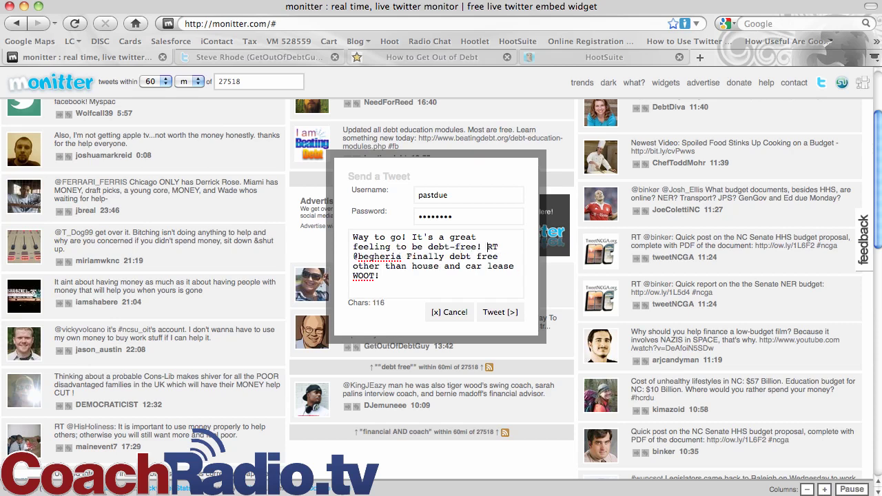
left_click(497, 313)
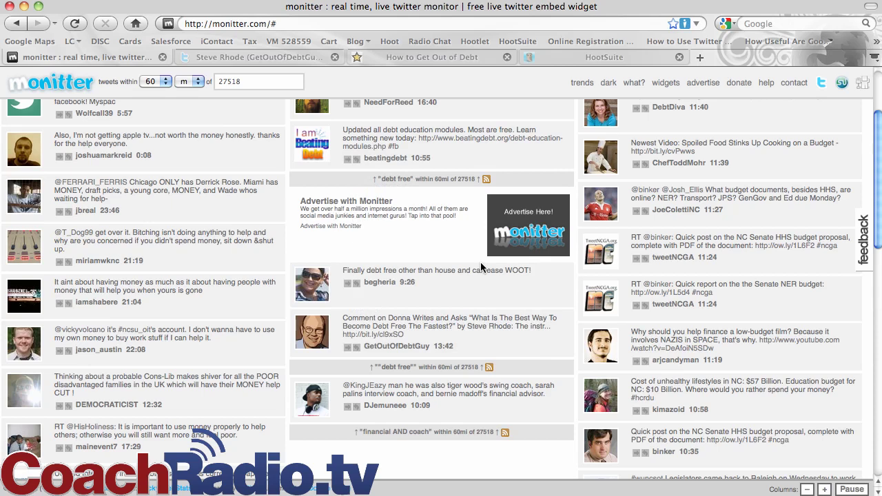
Open the debt-free tweeter's profile card, then their complete profile on Twitter
left_click(317, 285)
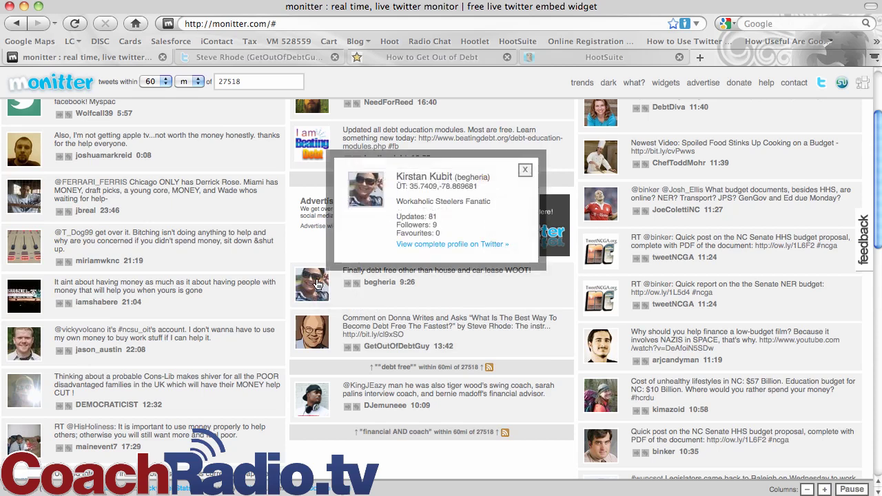
left_click(434, 246)
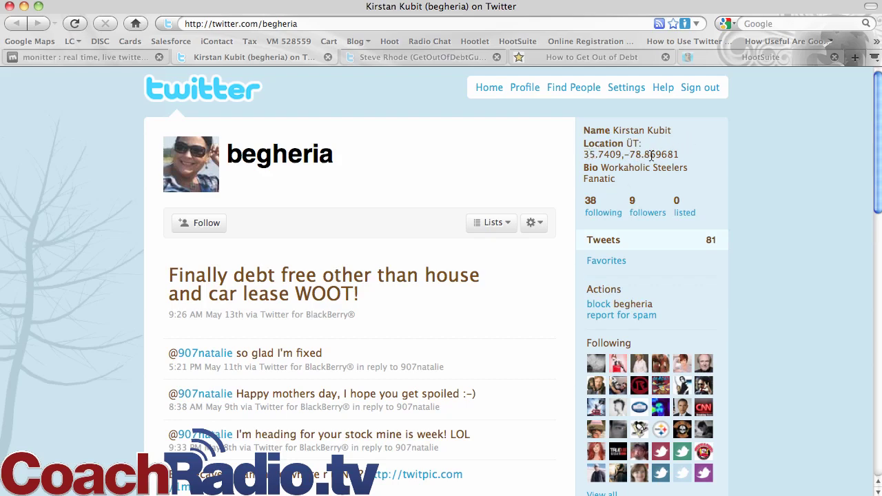
Follow the debt-free tweet's author on Twitter and switch back to the Monitter tab
left_click(214, 224)
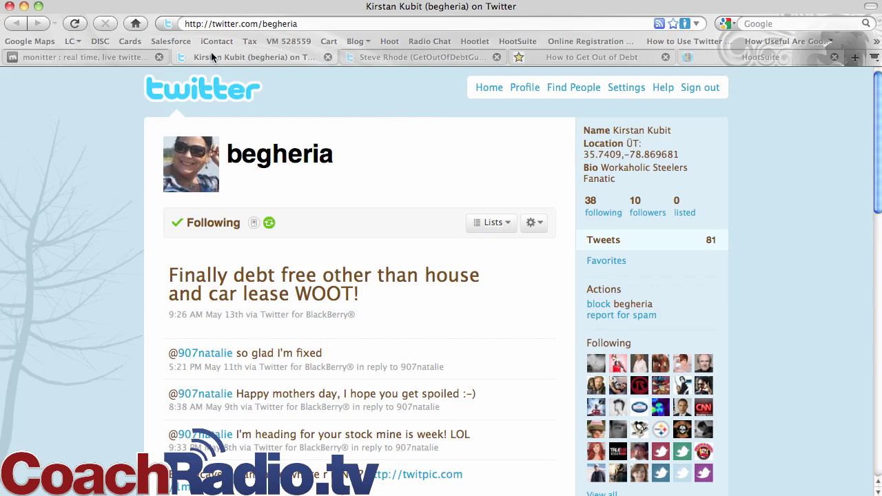
left_click(107, 58)
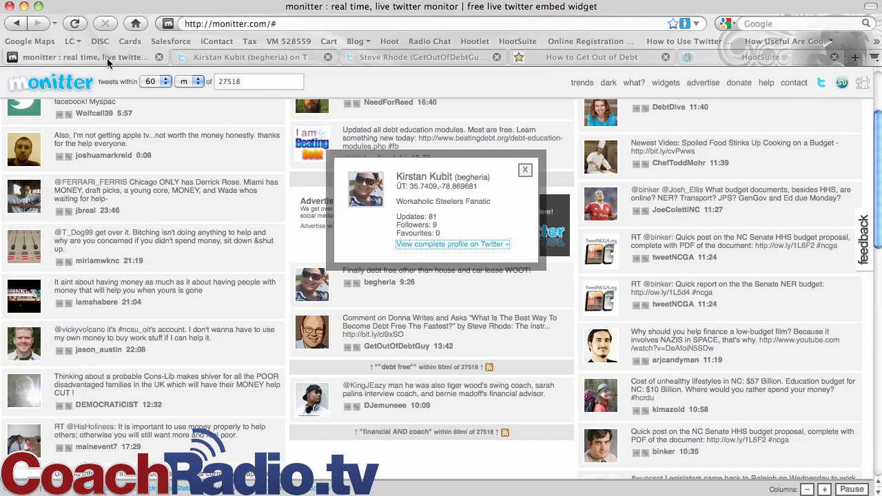
Close the profile card and bring the debt free column back into view
left_click(526, 171)
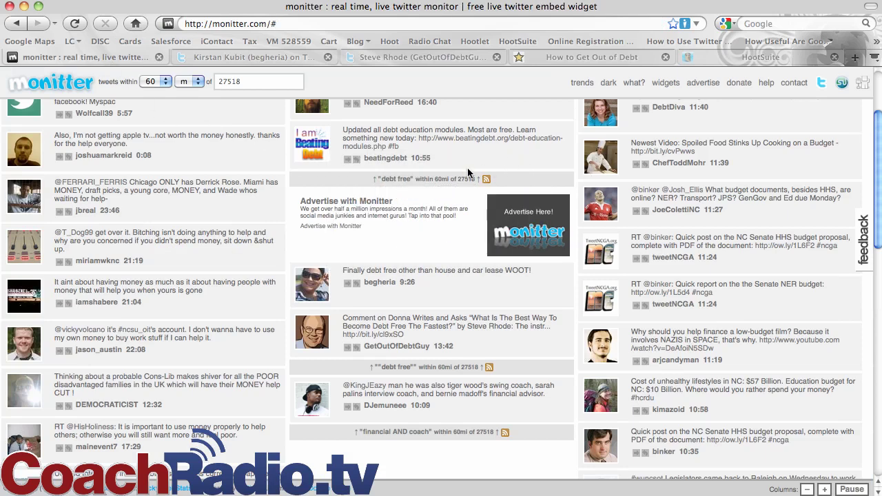
scroll(466, 172, "up", 4)
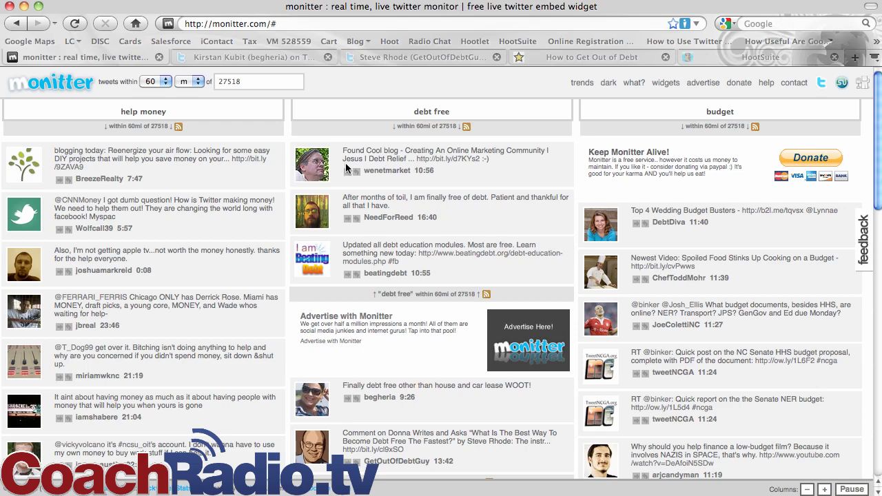
double_click(407, 397)
left_click(389, 418)
scroll(389, 412, "down", 2)
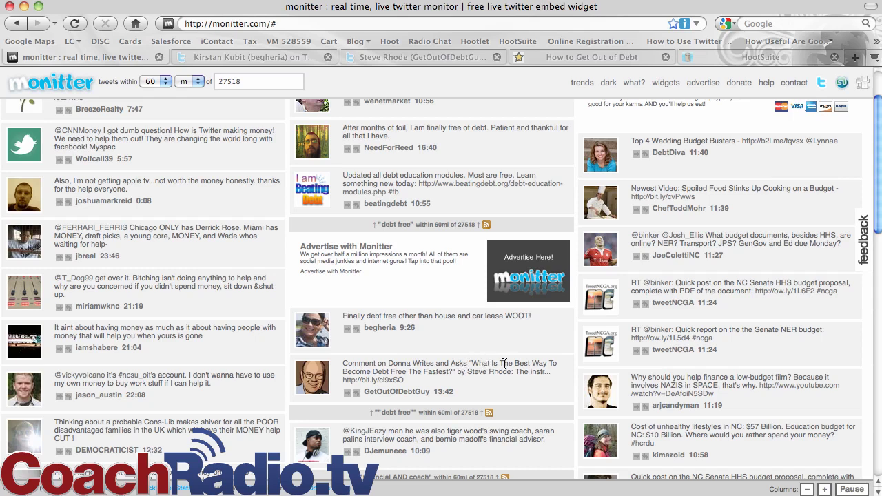
Open the GetOutOfDebtGuy bit.ly article, read through the post and comments, then return to Monitter
left_click(389, 380)
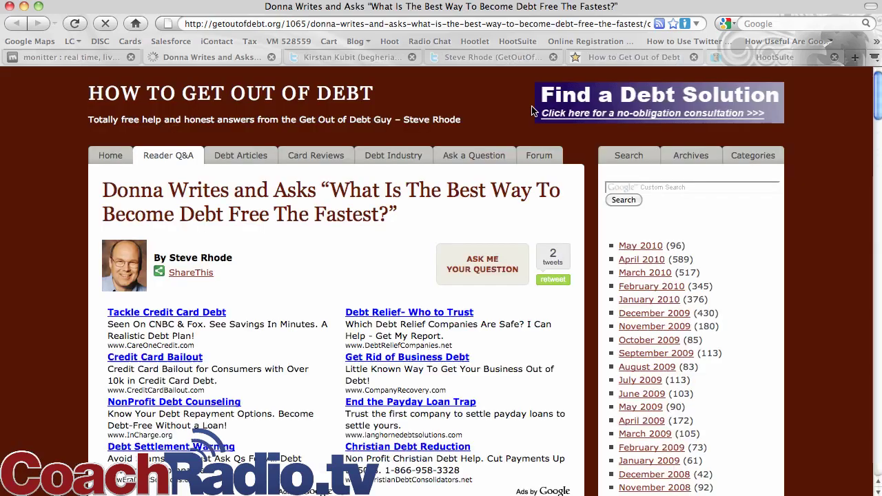
scroll(323, 235, "down", 10)
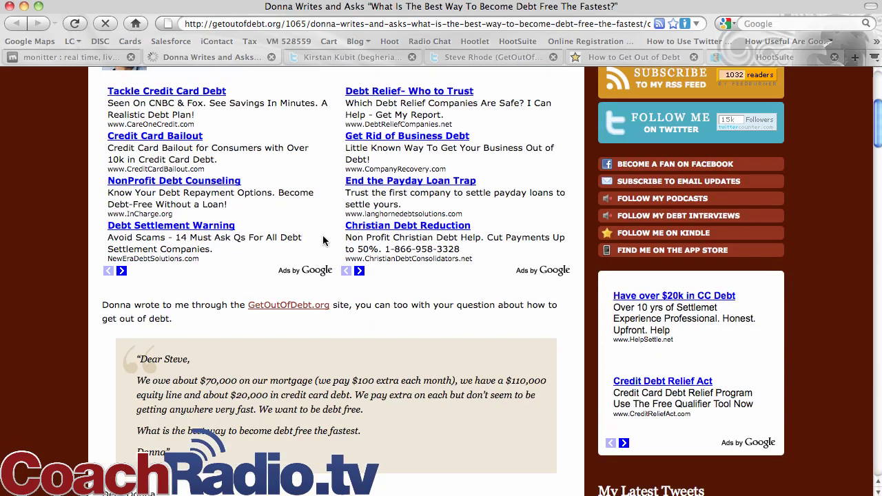
scroll(323, 235, "down", 15)
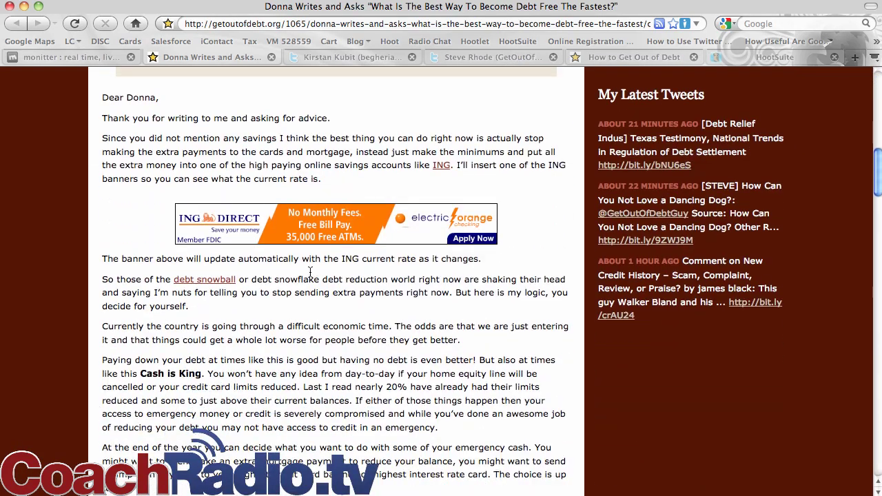
scroll(310, 275, "down", 20)
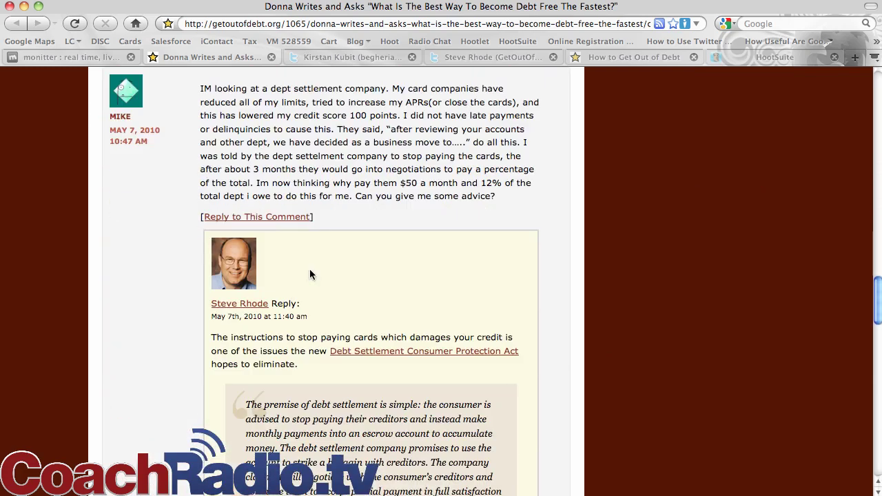
scroll(310, 273, "up", 20)
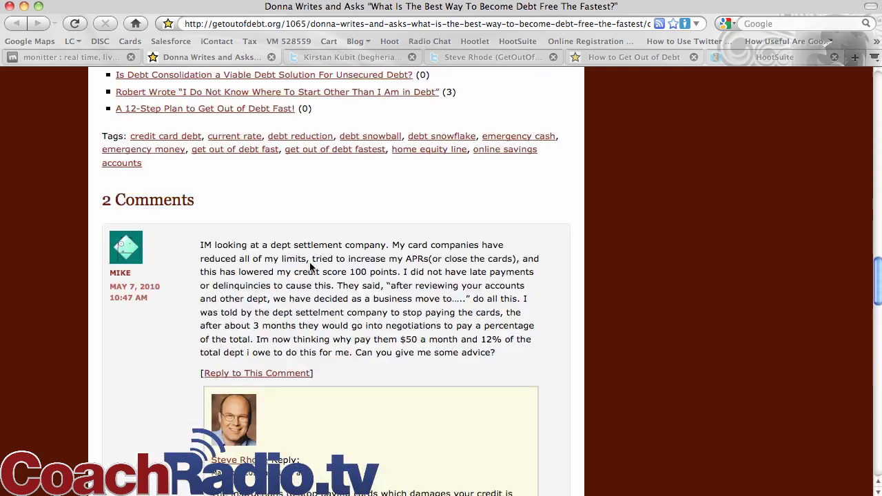
scroll(312, 266, "down", 15)
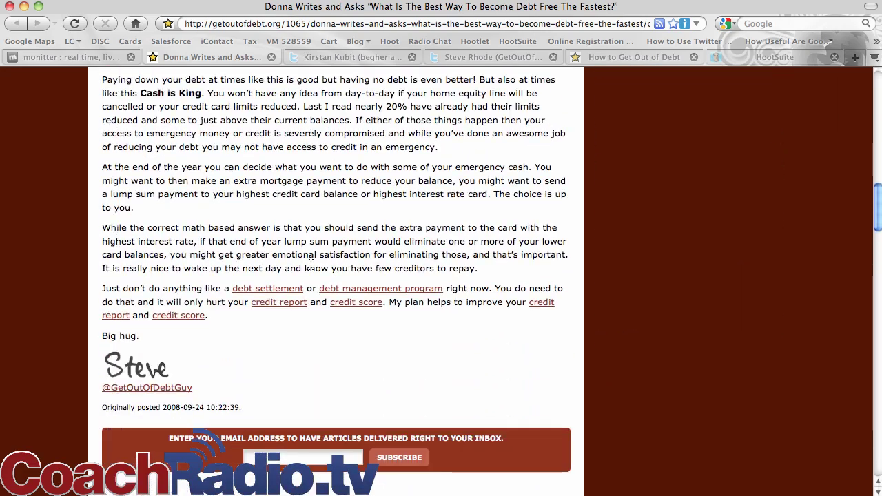
scroll(542, 261, "down", 15)
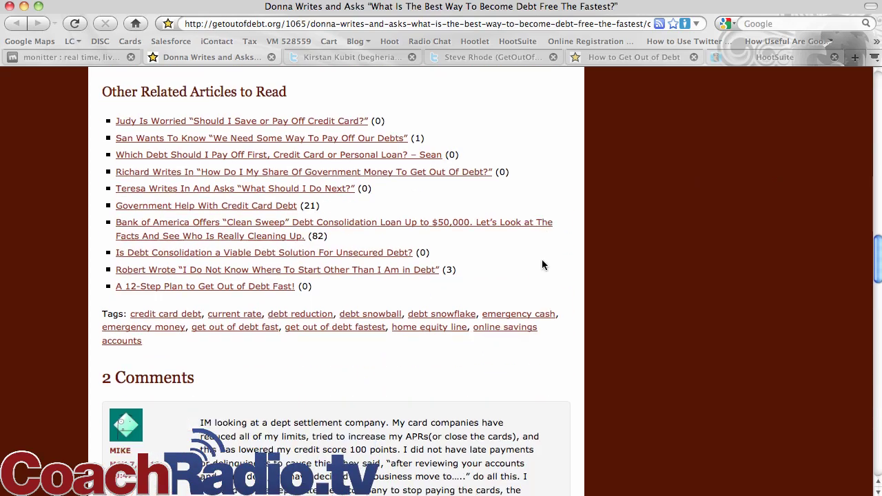
scroll(536, 266, "down", 3)
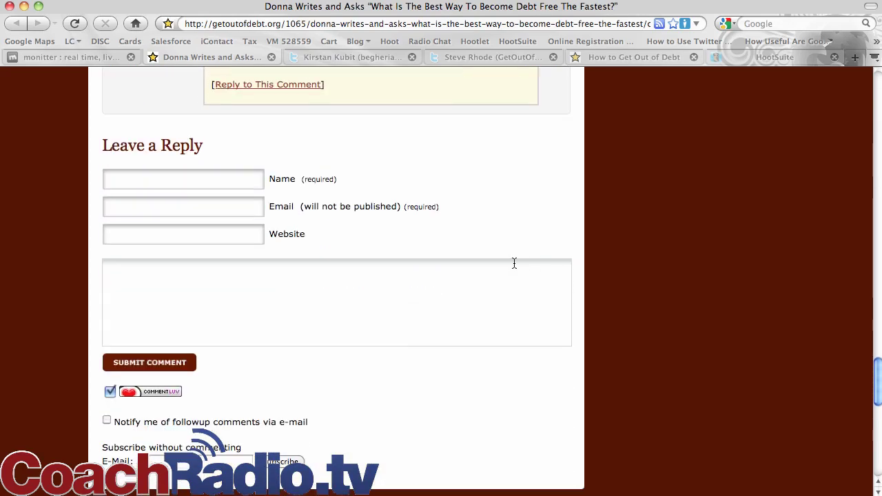
left_click(66, 58)
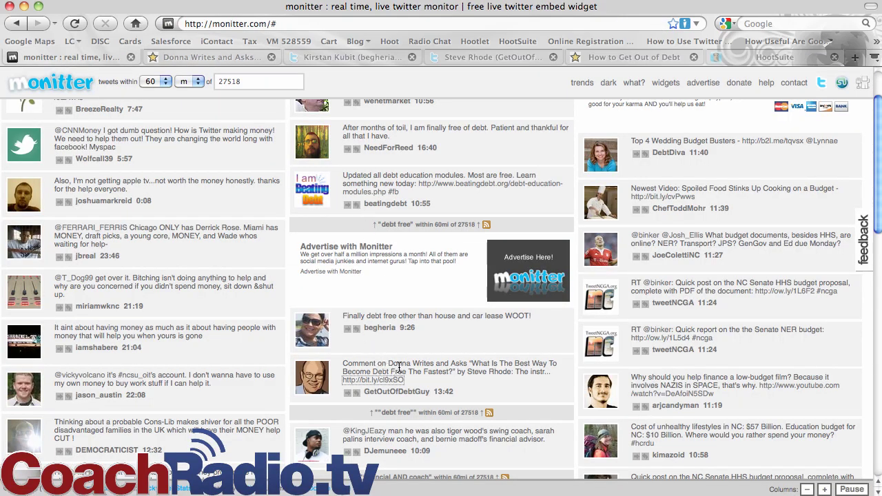
Retweet the finally-free-of-debt tweet with 'Quite the accomplishment!' added in front
scroll(398, 367, "up", 2)
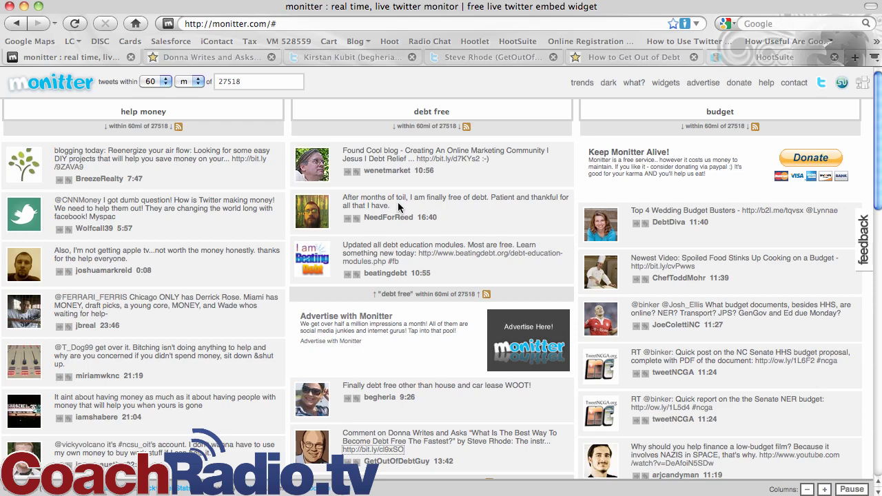
left_click(353, 218)
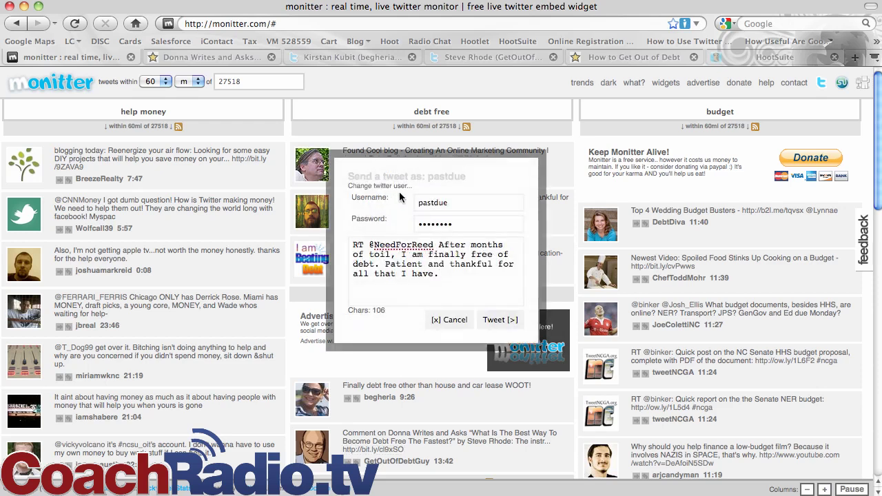
left_click(353, 245)
type("Quite to")
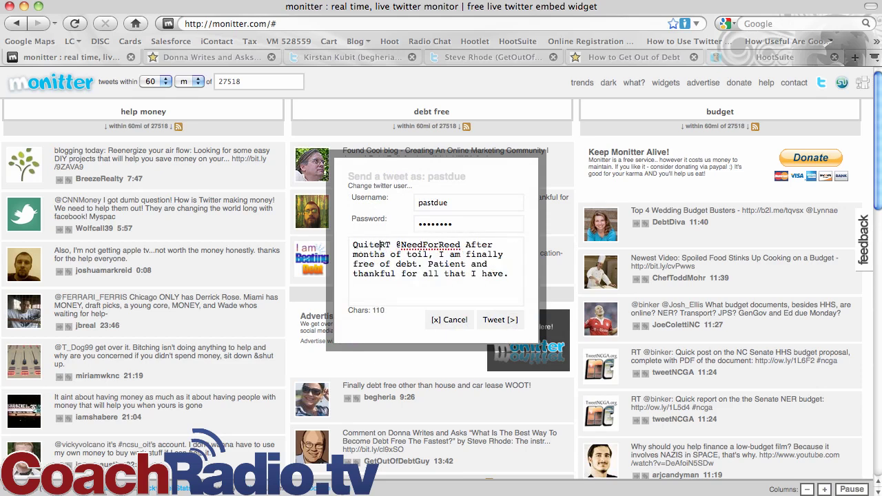
key("BackSpace")
type("he accompl")
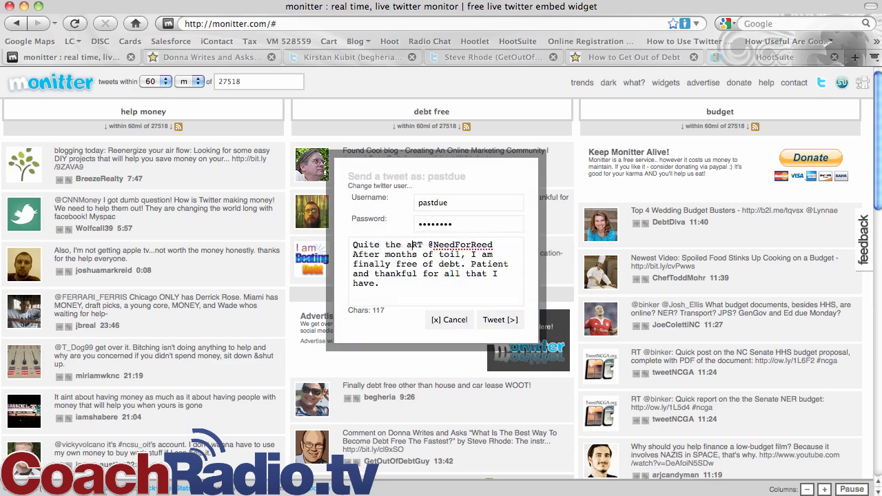
type("ishment!")
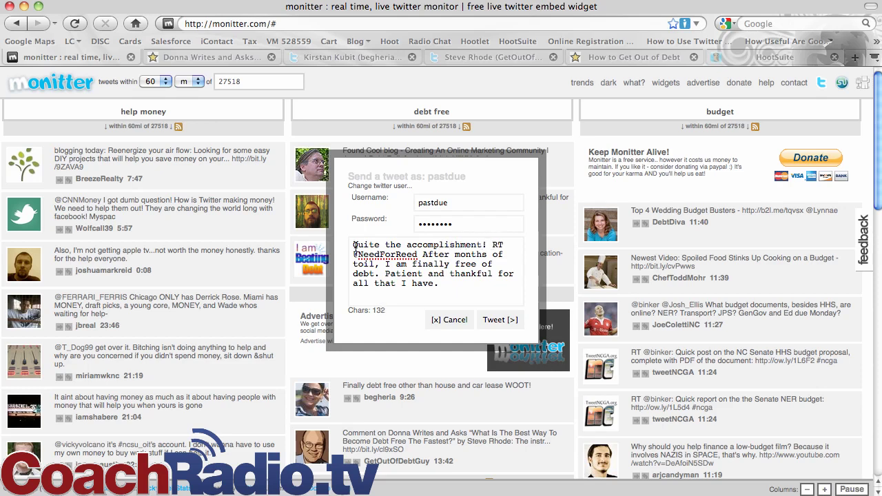
left_click(503, 320)
left_click(495, 321)
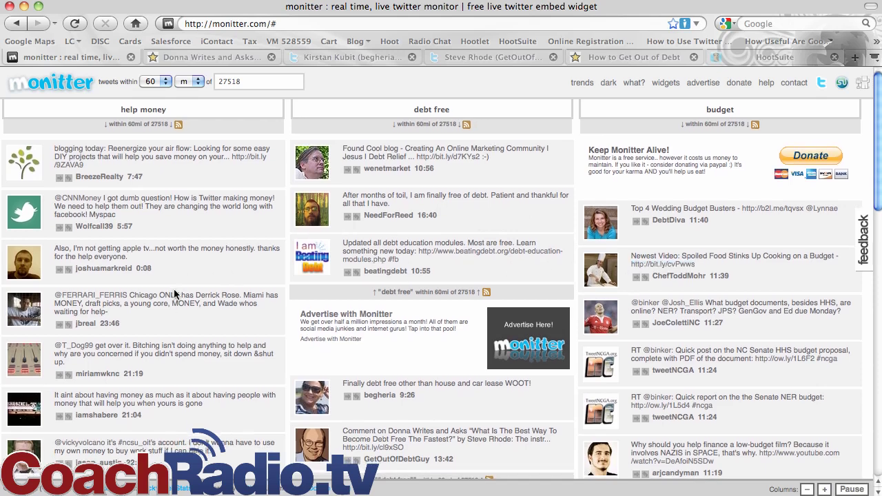
scroll(174, 289, "down", 1)
scroll(174, 292, "down", 2)
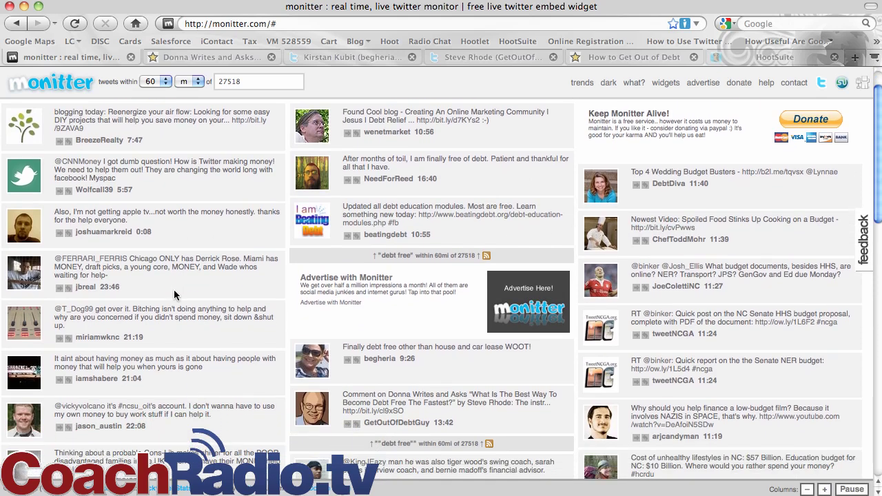
scroll(174, 293, "up", 3)
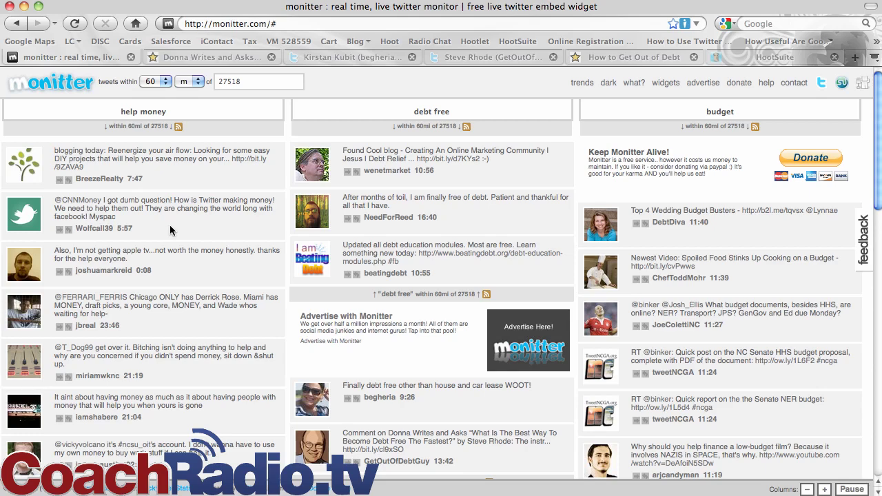
scroll(171, 230, "down", 4)
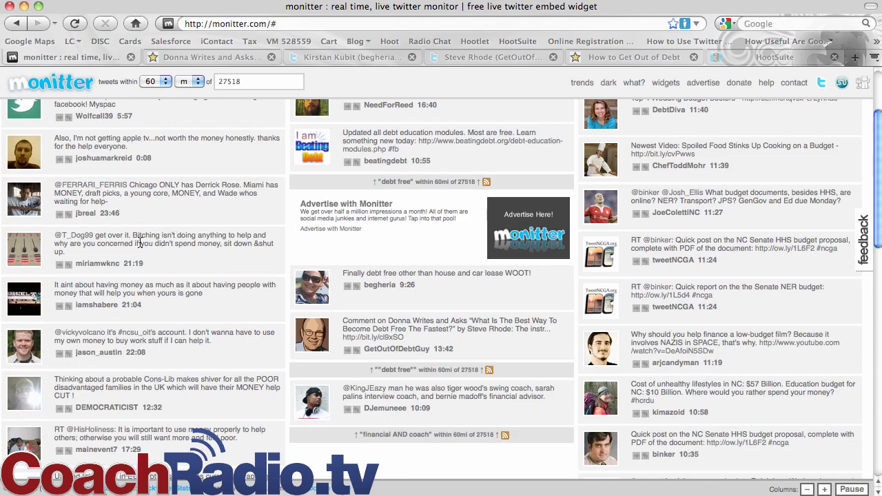
scroll(139, 242, "down", 8)
scroll(140, 242, "up", 1)
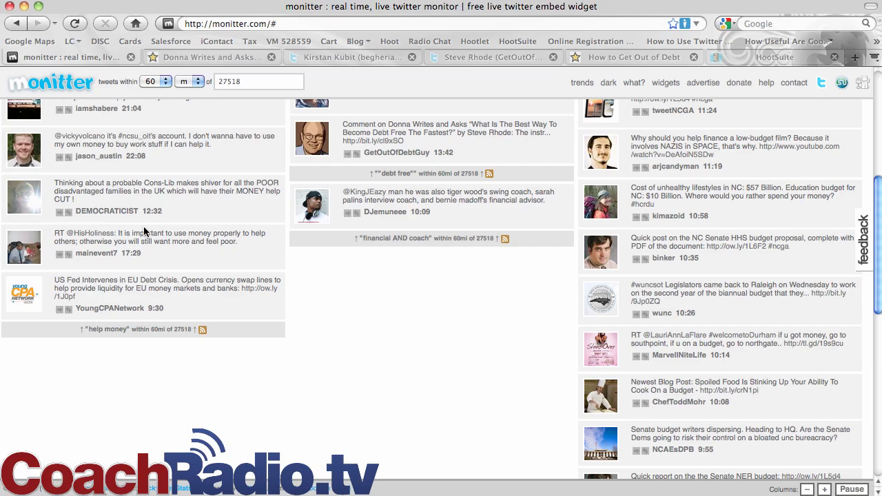
scroll(143, 226, "up", 10)
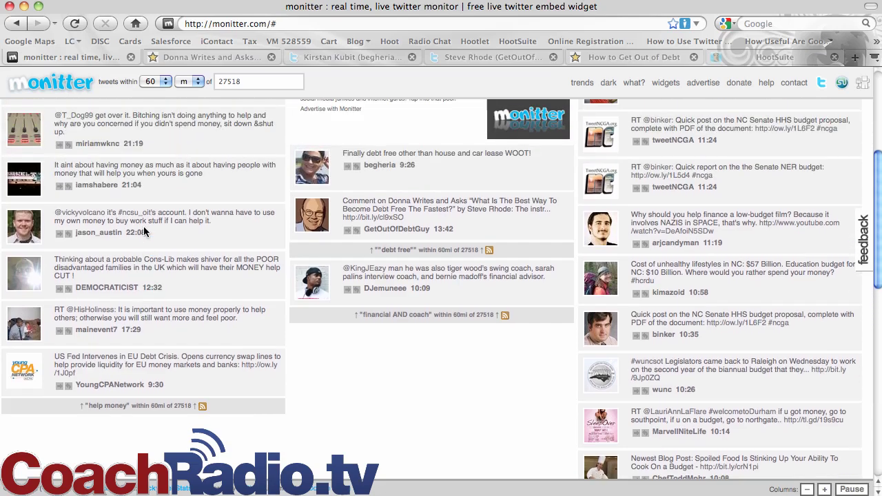